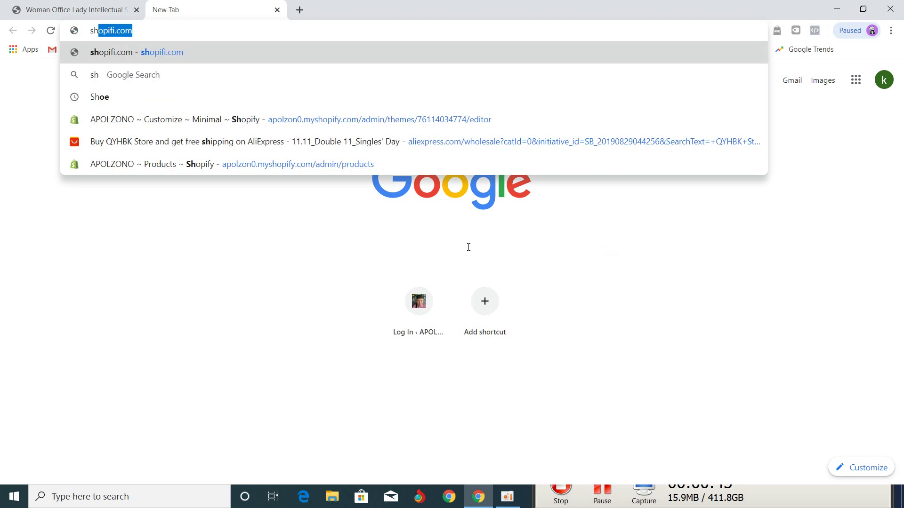
Search Google for shopify and open the official Shopify website from the results
text(f)
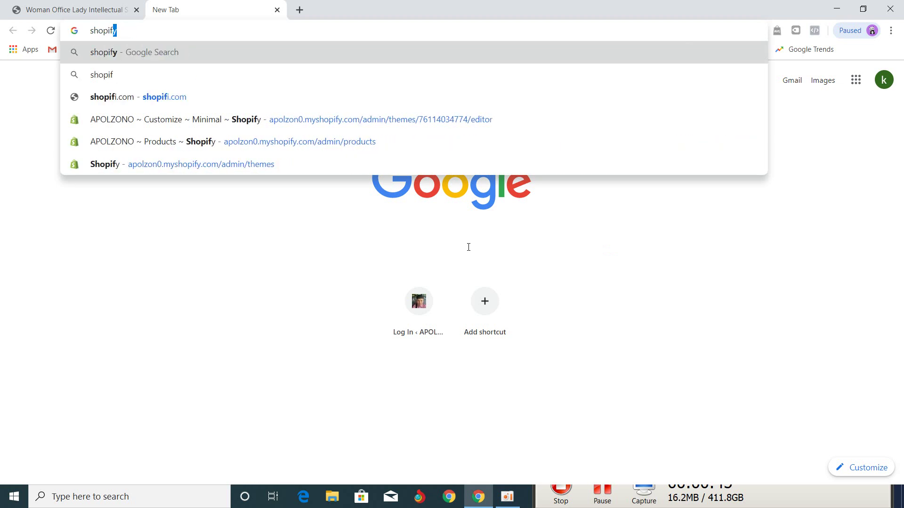
text(i)
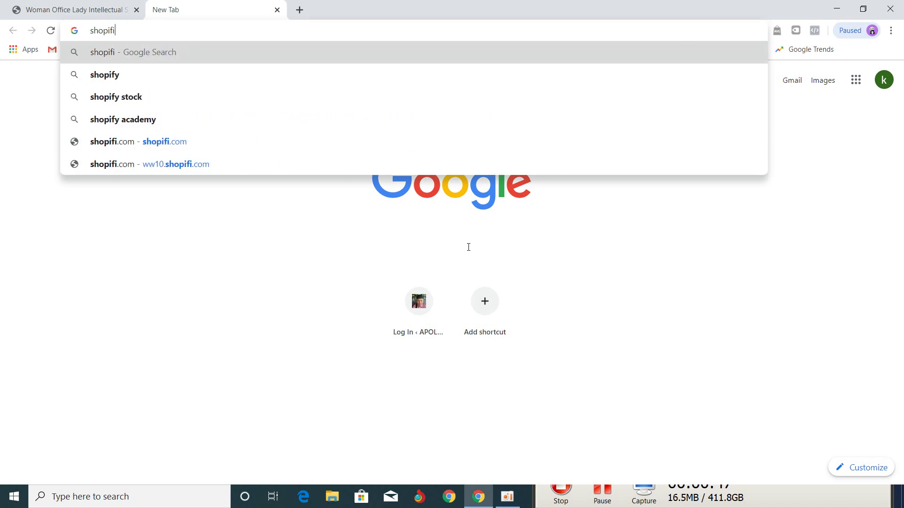
click(120, 78)
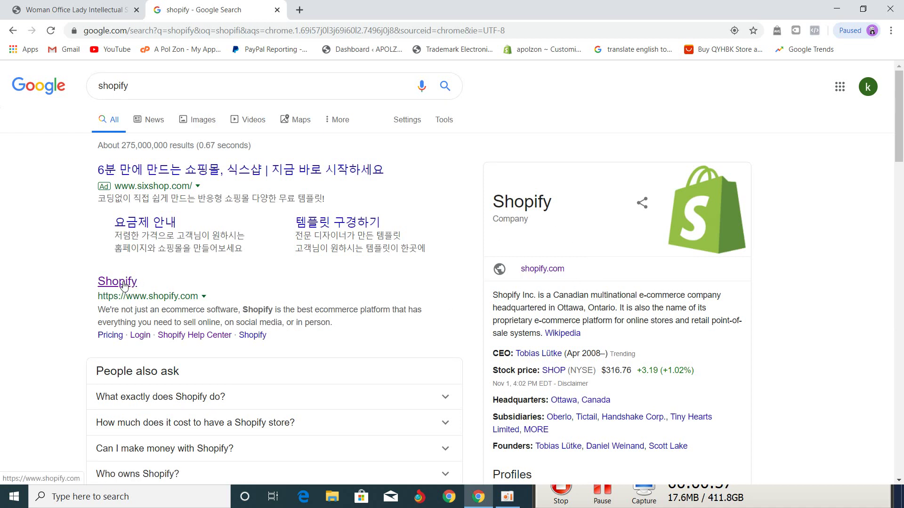
click(123, 284)
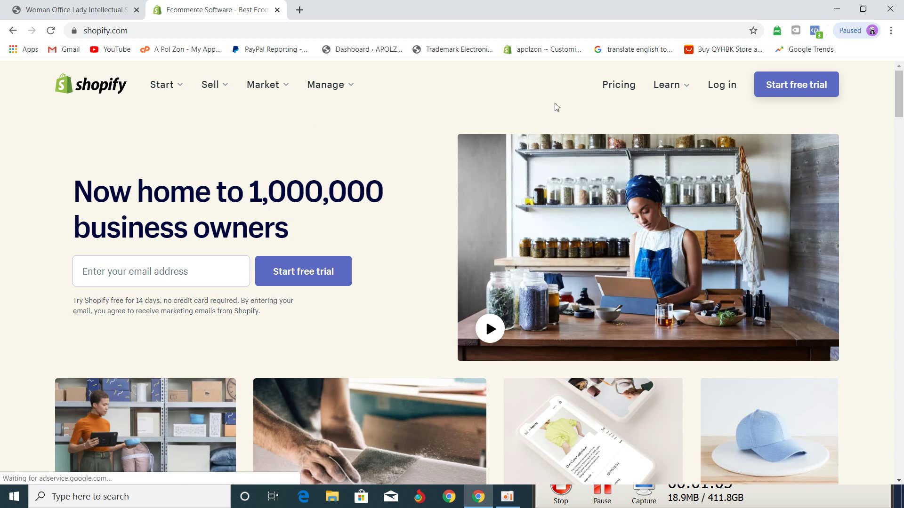
Fill in the email address on the Shopify home page and start the free trial
scroll(464, 259, down, 3)
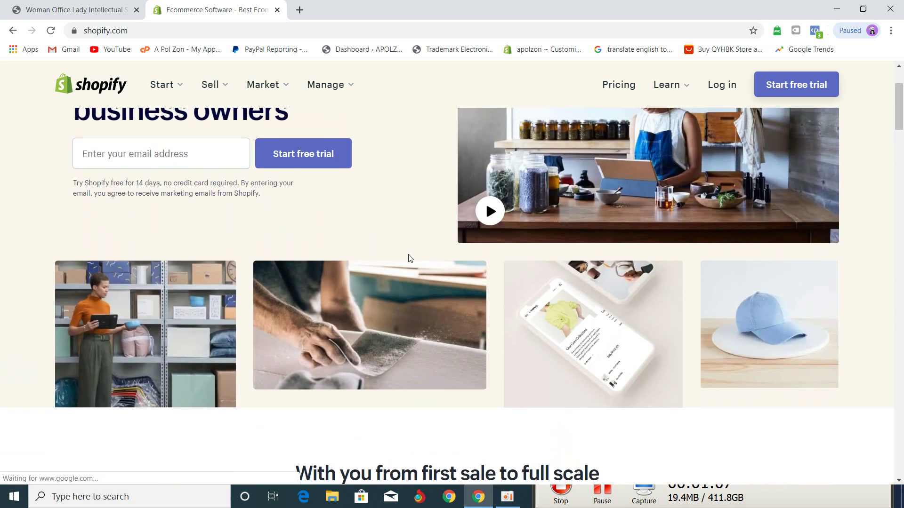
scroll(411, 259, up, 3)
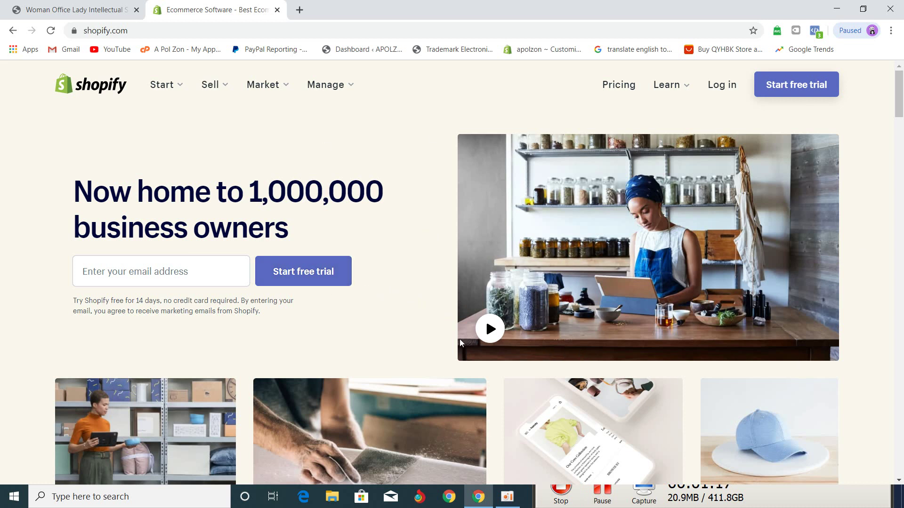
scroll(506, 261, down, 5)
scroll(464, 233, down, 10)
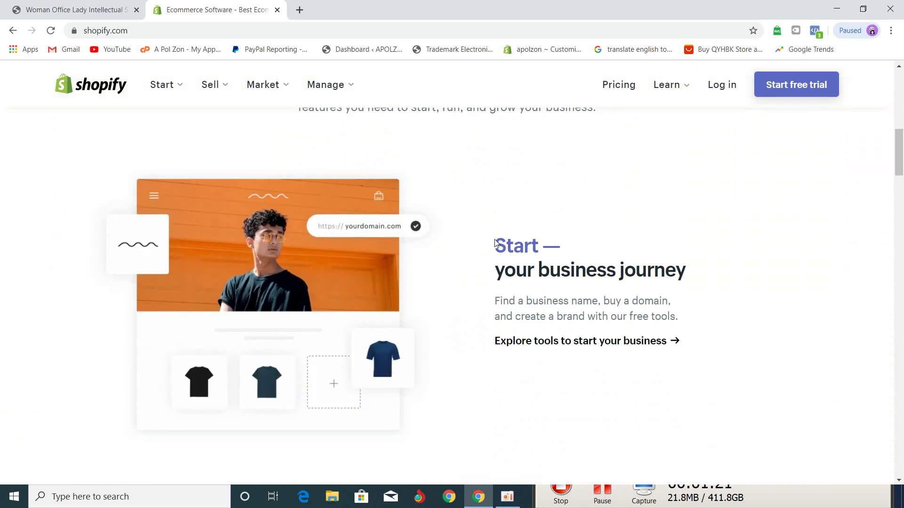
scroll(500, 249, up, 15)
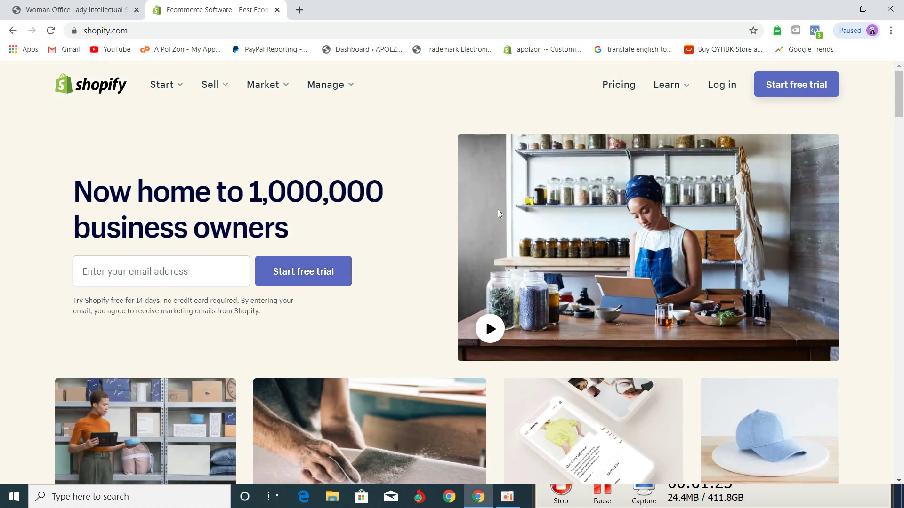
click(199, 269)
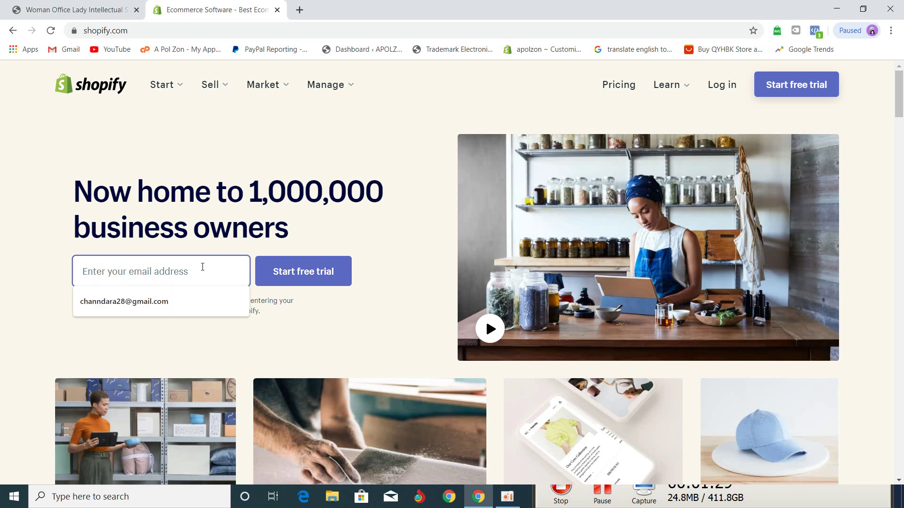
click(151, 305)
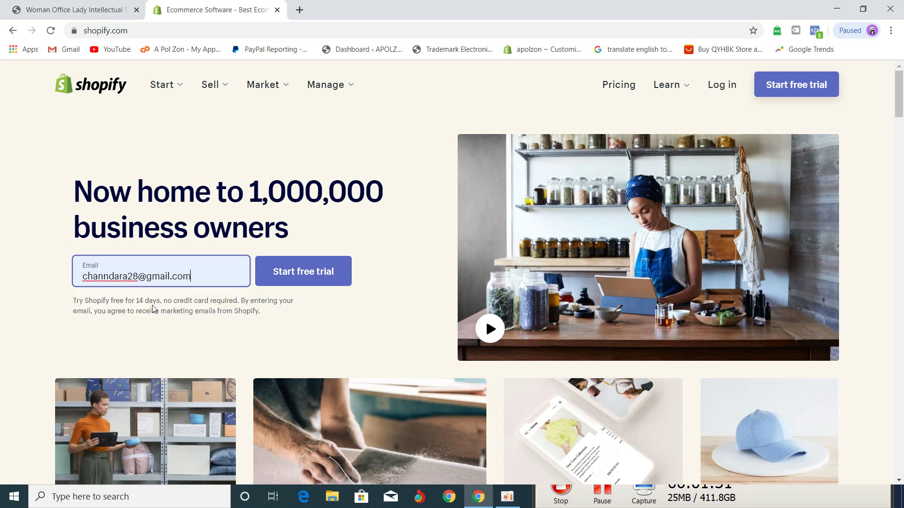
click(302, 278)
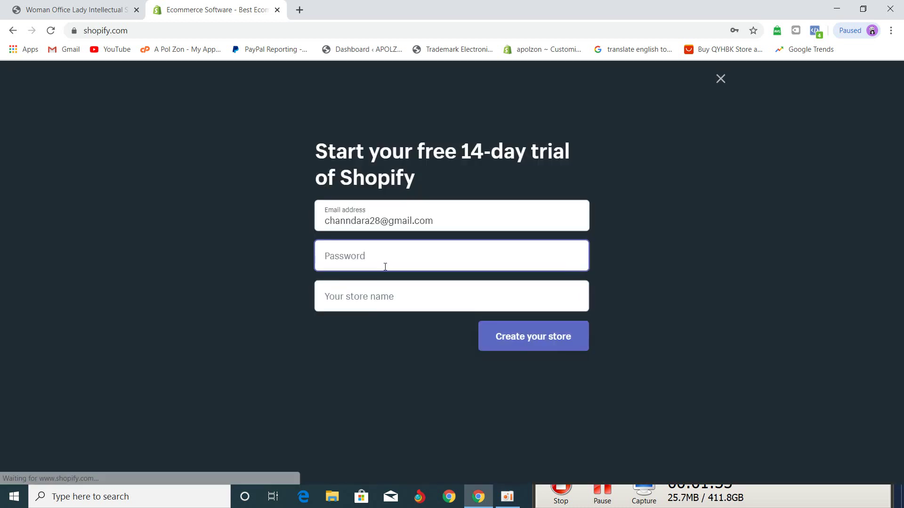
Enter the account password in the free trial sign-up form
click(393, 256)
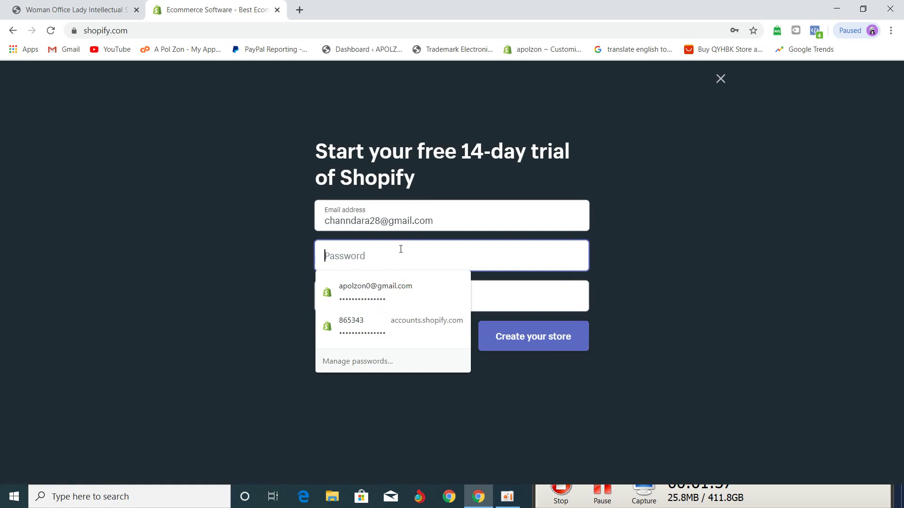
click(634, 268)
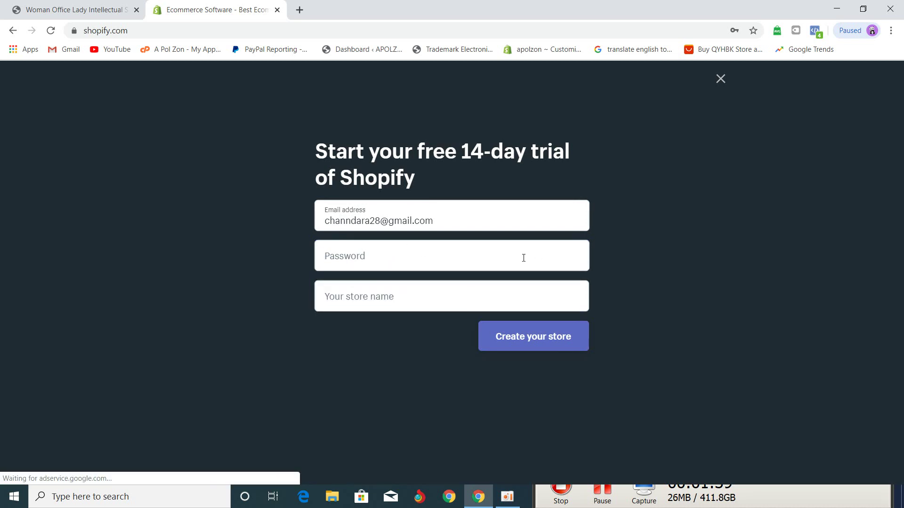
click(572, 257)
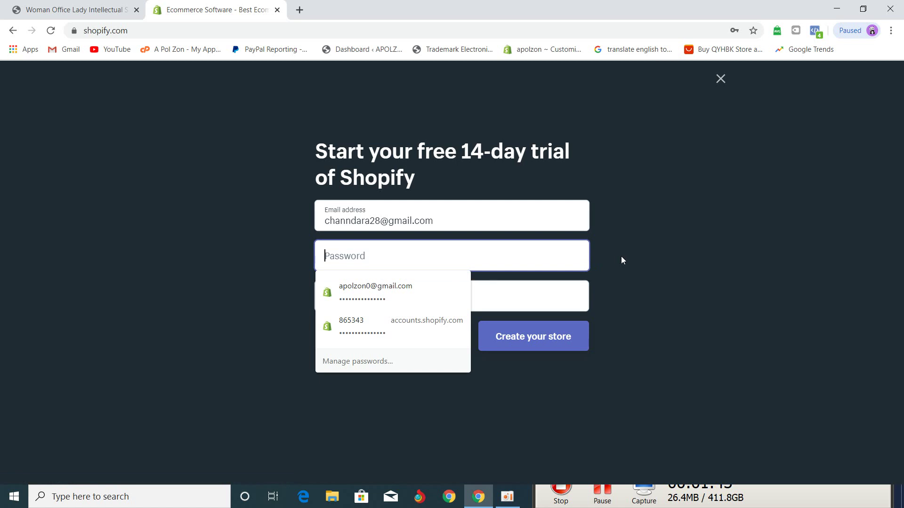
text(***)
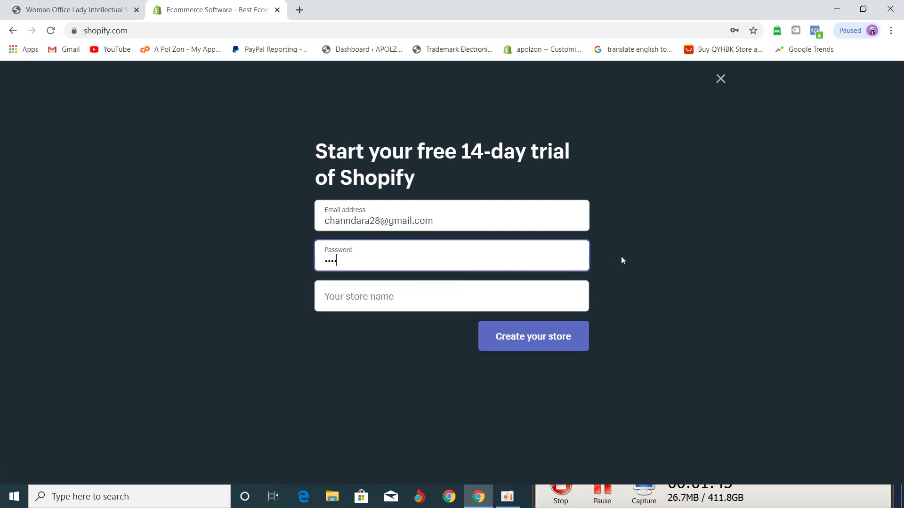
text(******)
Try khmershop as the store name in the sign-up form
click(463, 299)
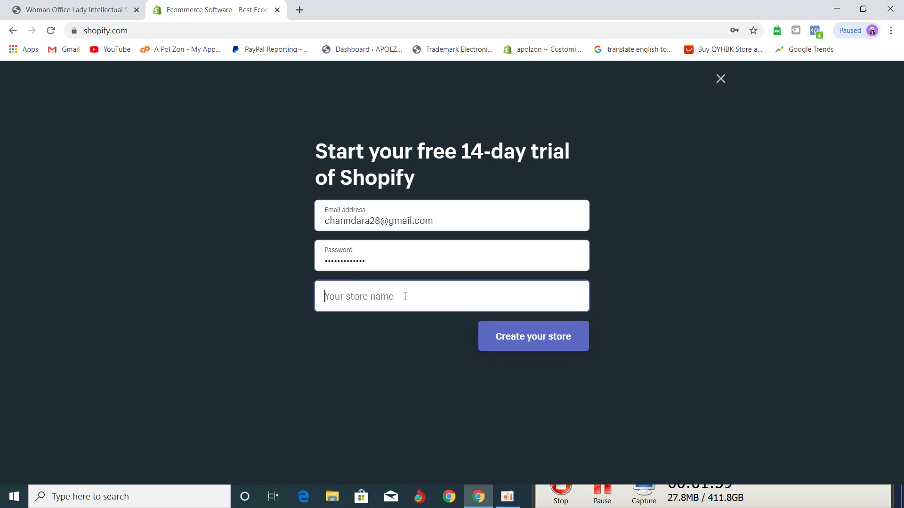
text(khmers)
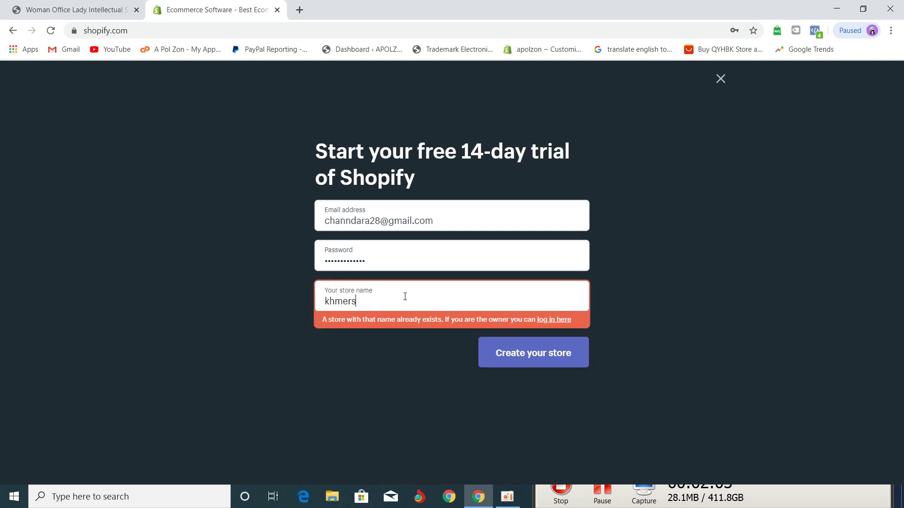
text(hop)
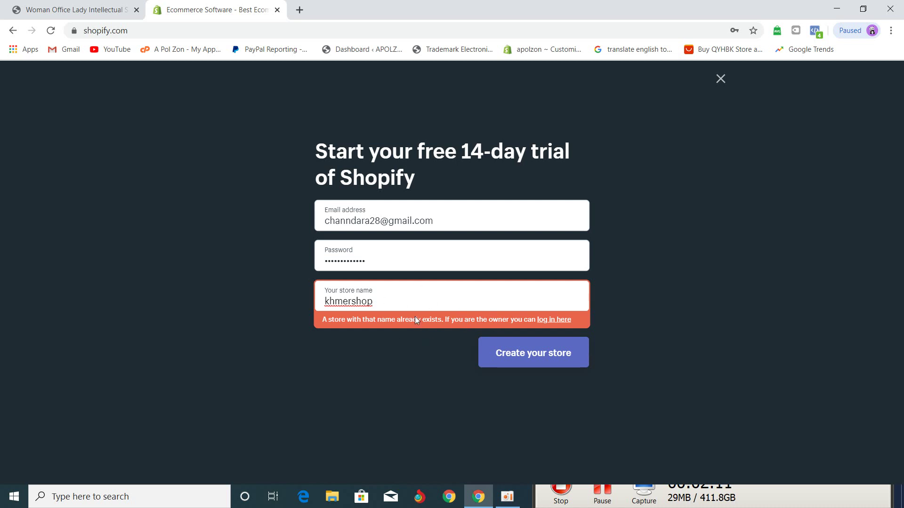
Change the store name to khmer2, create the store and dismiss the browser's offer to save the password
key(BackSpace)
key(BackSpace)
key(BackSpace)
key(BackSpace)
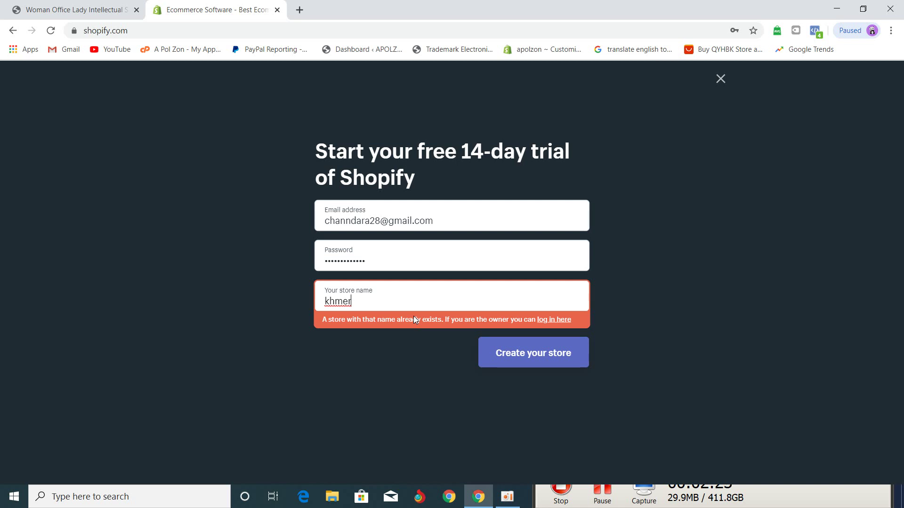
text(2)
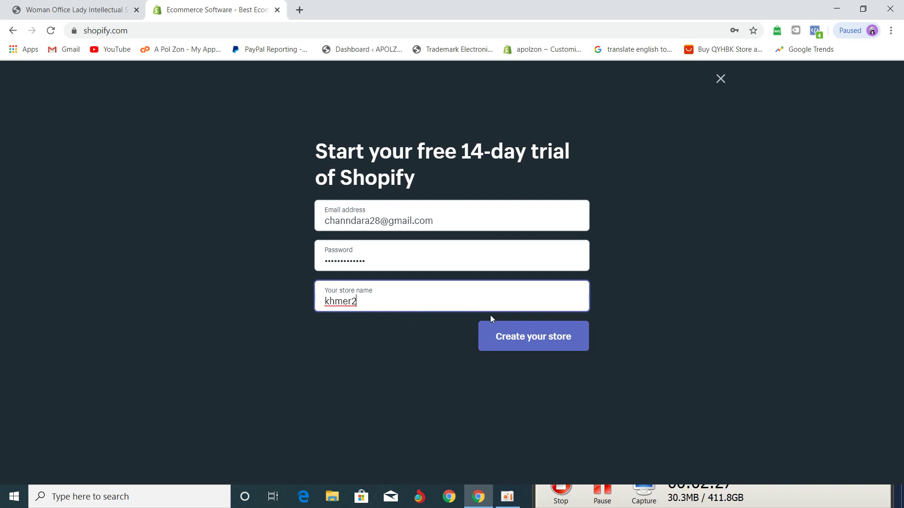
click(539, 341)
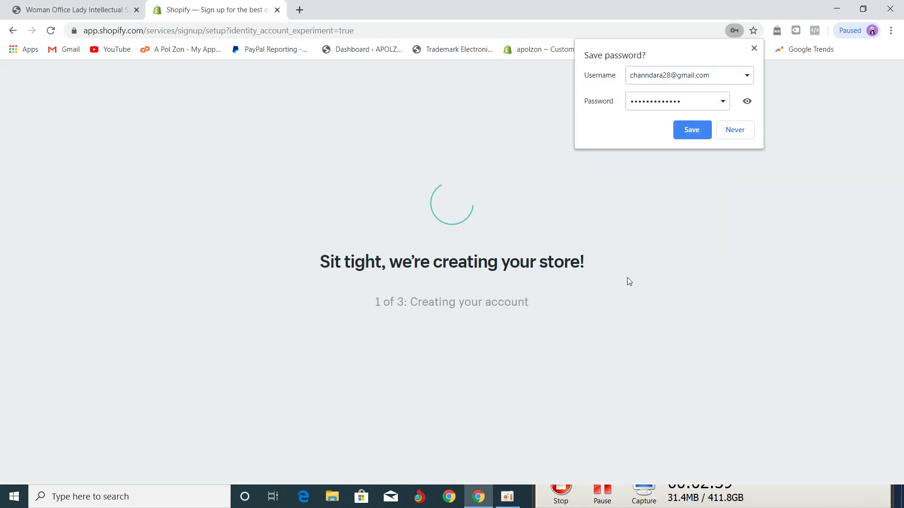
click(754, 49)
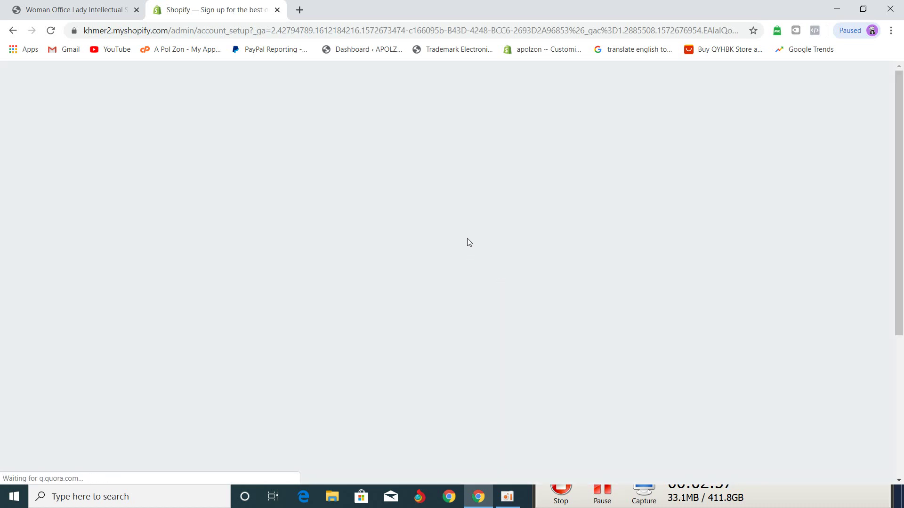
scroll(471, 240, down, 5)
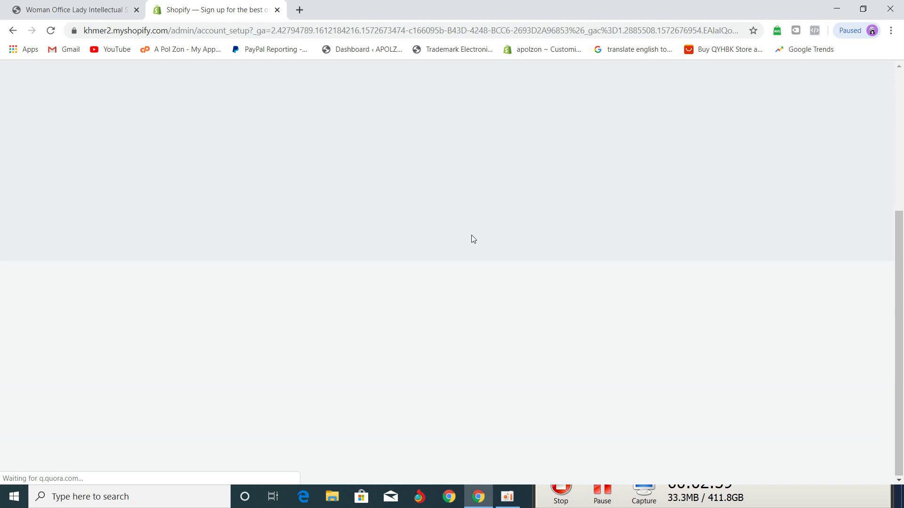
scroll(472, 237, up, 5)
scroll(470, 239, down, 5)
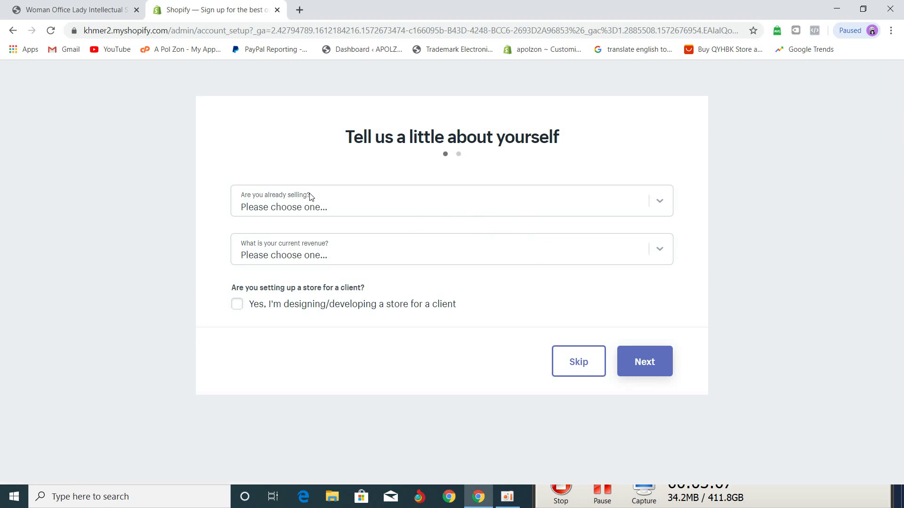
Answer the question about already selling with "I'm just playing around"
click(654, 201)
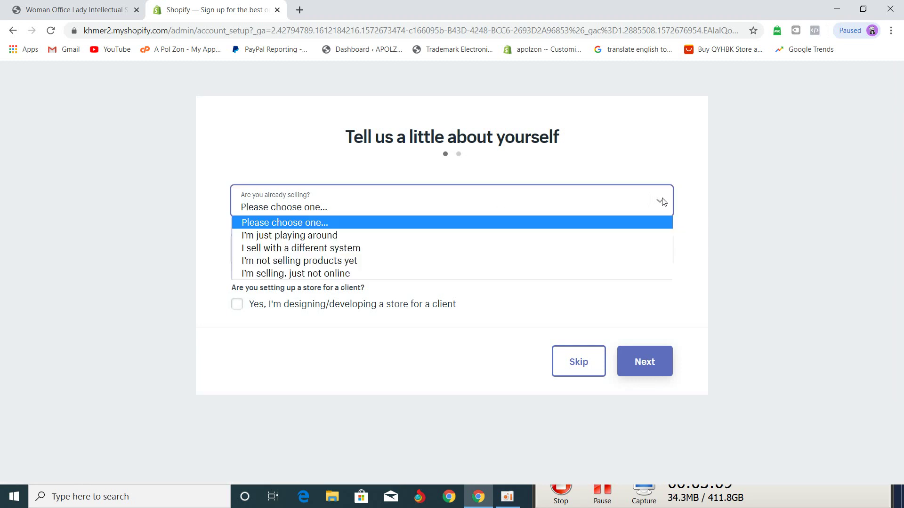
click(296, 236)
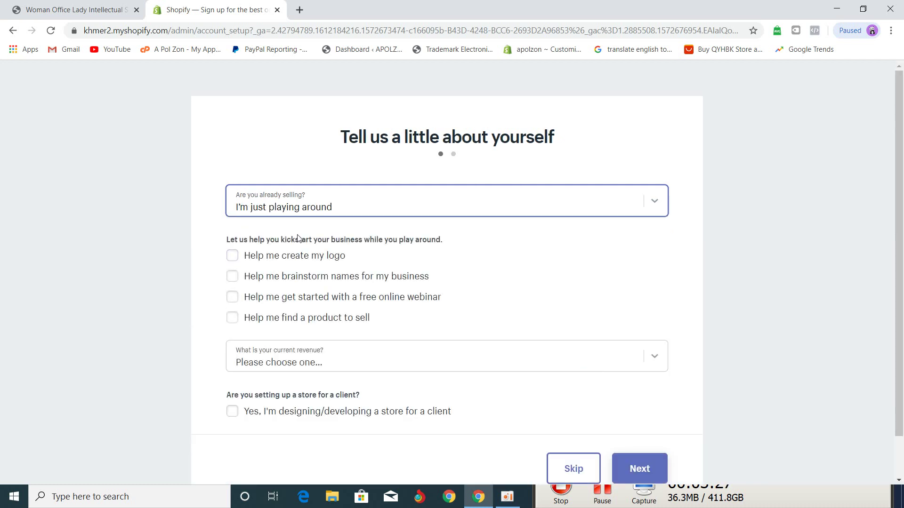
click(656, 200)
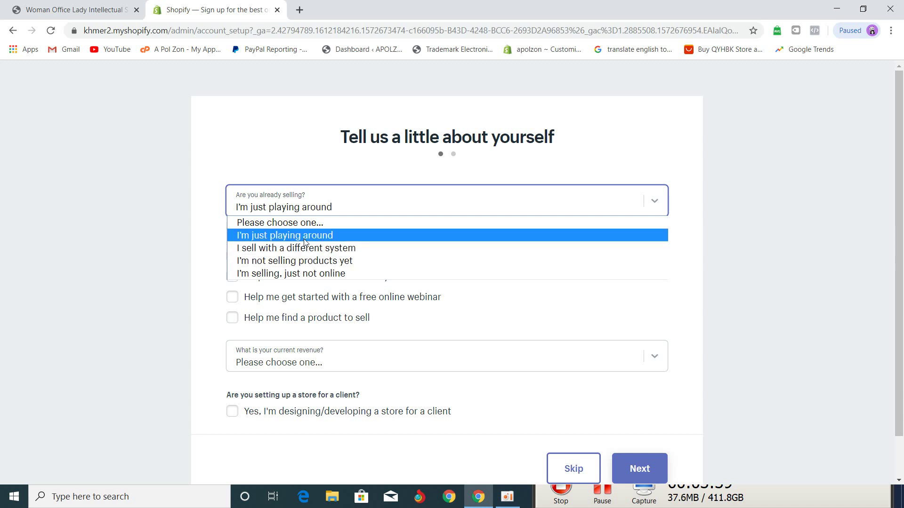
click(715, 272)
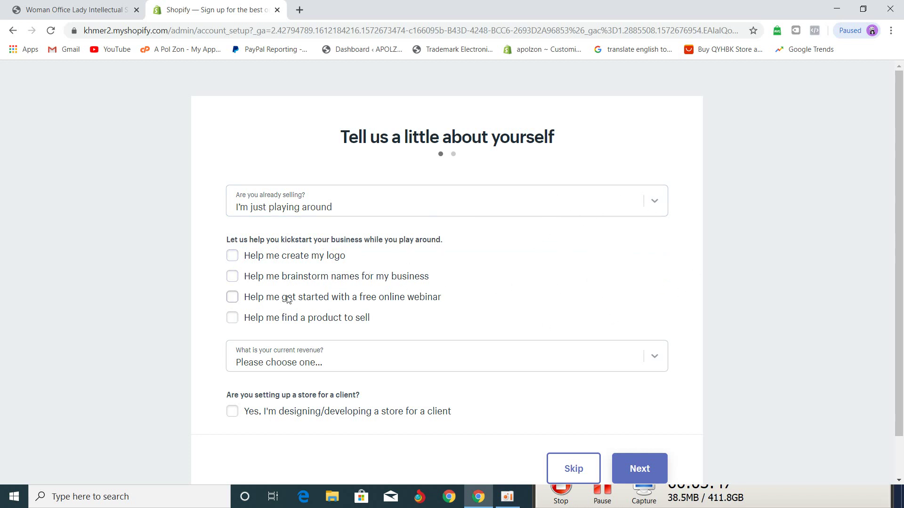
Enable the "Help me get started with a free online webinar" option
click(232, 298)
scroll(510, 303, down, 1)
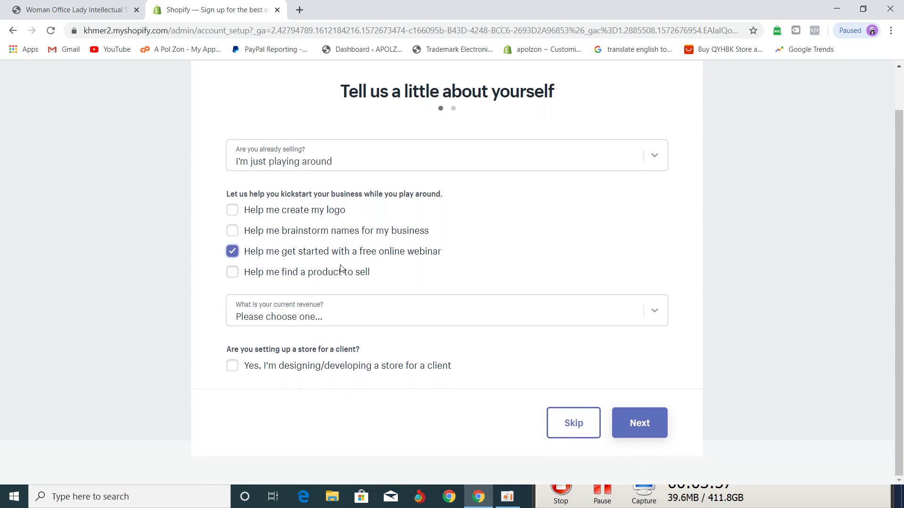
click(233, 253)
click(232, 253)
Set the current revenue to ₩0 KRW (I'm just getting started)
click(664, 311)
click(666, 295)
scroll(660, 297, up, 1)
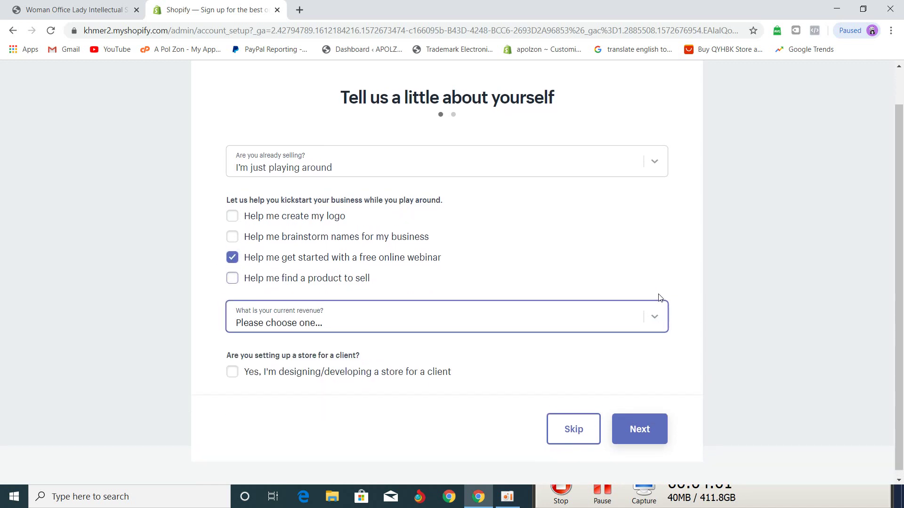
scroll(659, 297, up, 1)
click(660, 314)
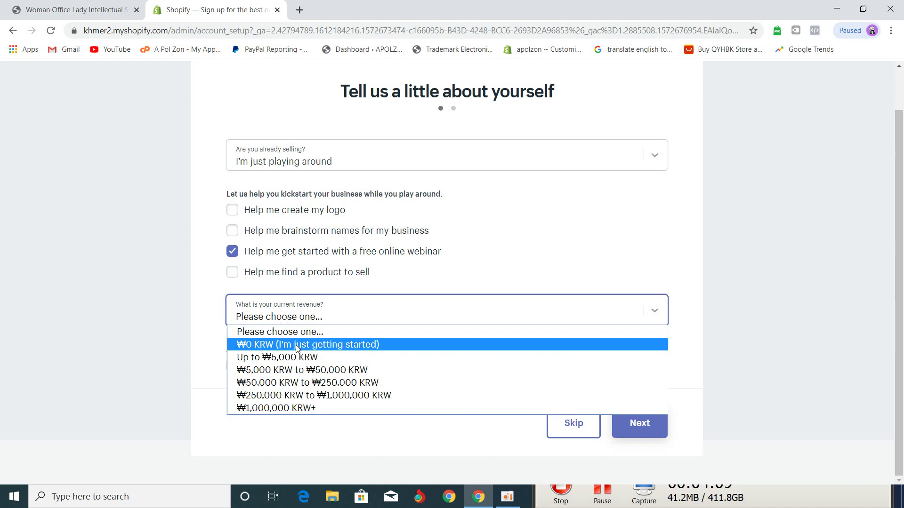
click(325, 346)
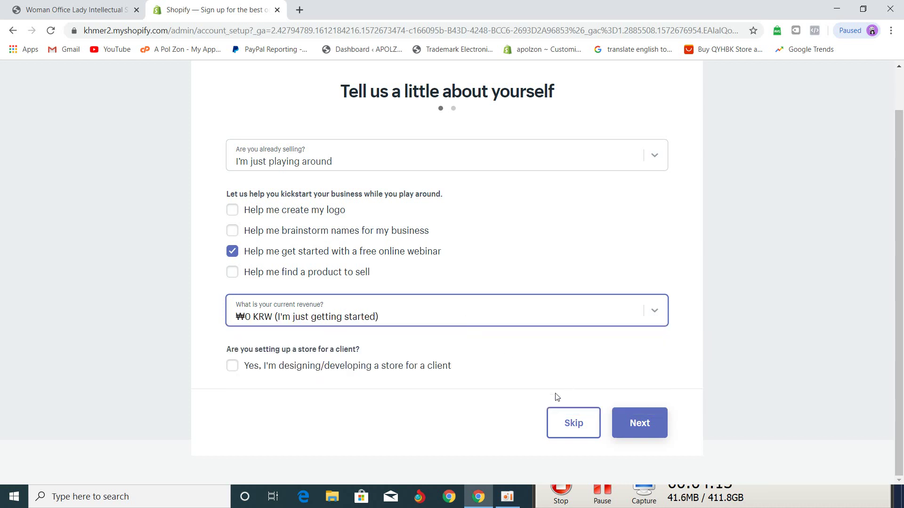
Toggle the option for designing or developing a store for a client and continue to the business address form
click(618, 430)
click(232, 368)
click(638, 424)
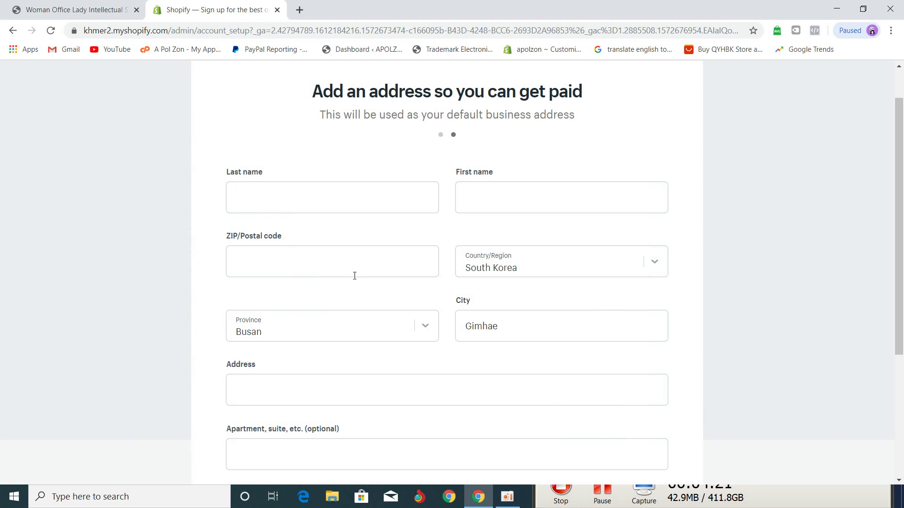
Fill in the business address form with the first saved autofill address, starting from the last name
scroll(355, 277, down, 3)
scroll(372, 282, up, 5)
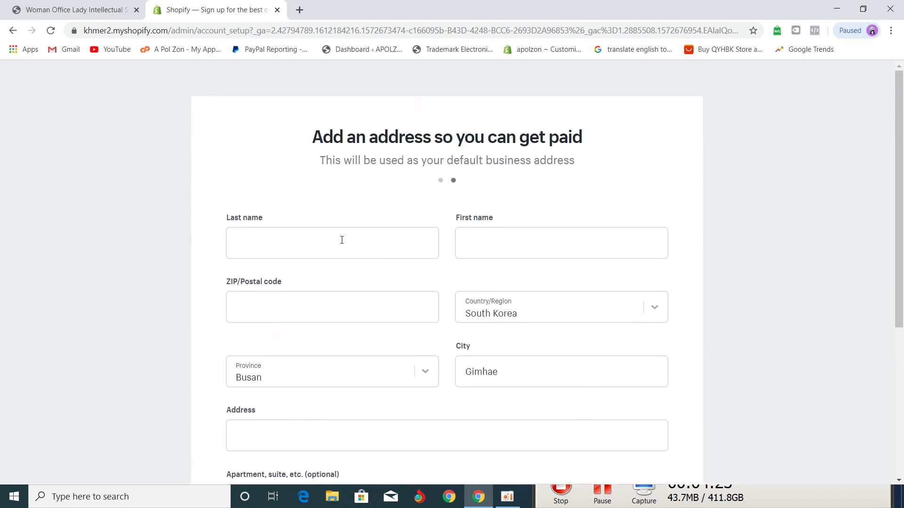
click(341, 241)
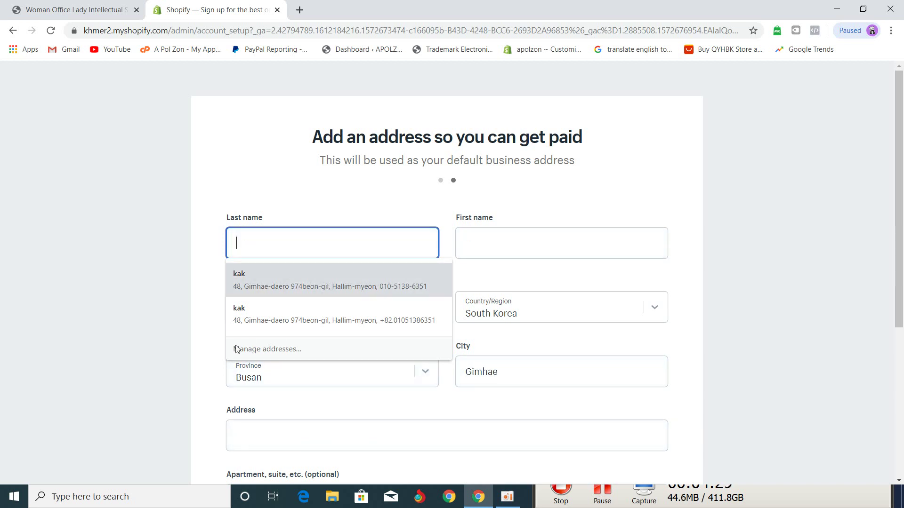
click(304, 281)
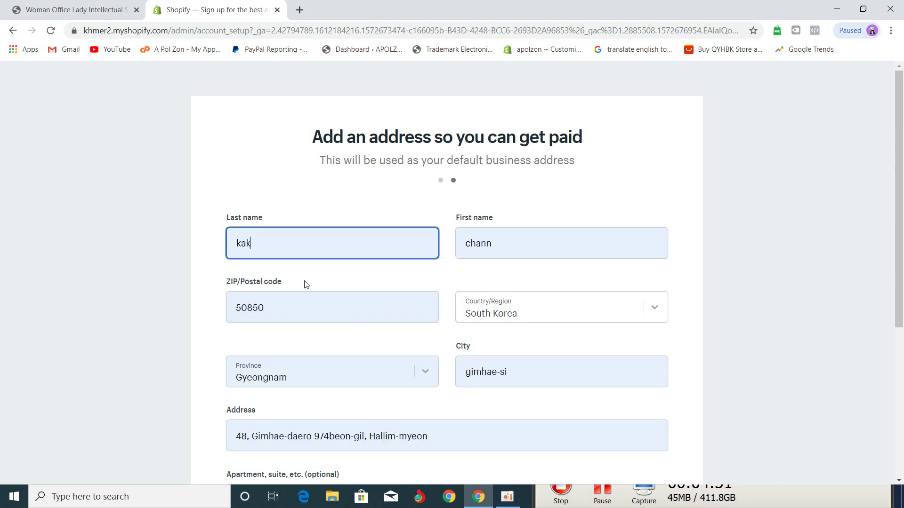
Replace the autofilled last name with another last name and keep the country/region as South Korea
click(259, 245)
key(BackSpace)
key(BackSpace)
key(BackSpace)
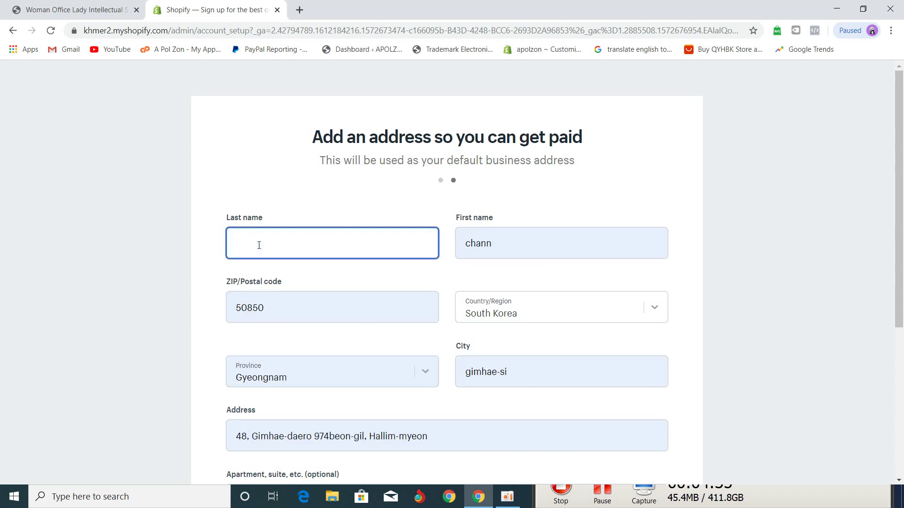
text(dara)
click(695, 335)
click(660, 308)
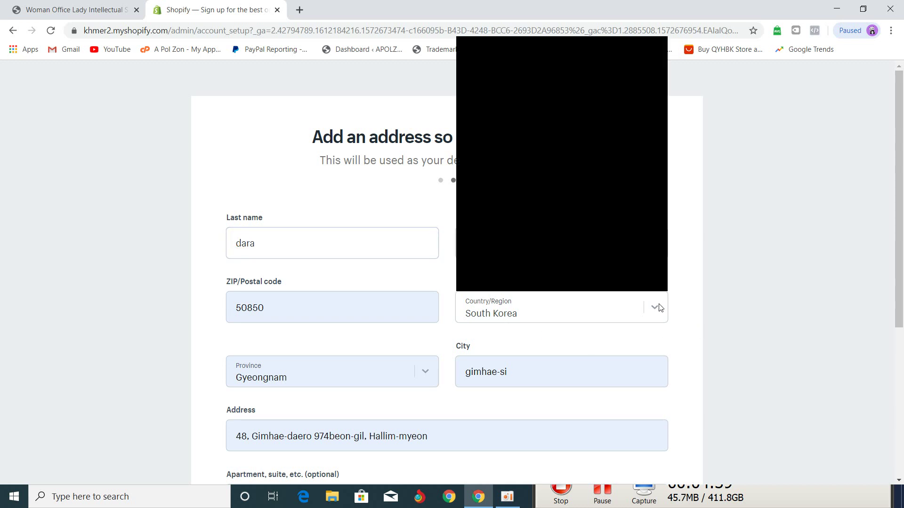
click(774, 320)
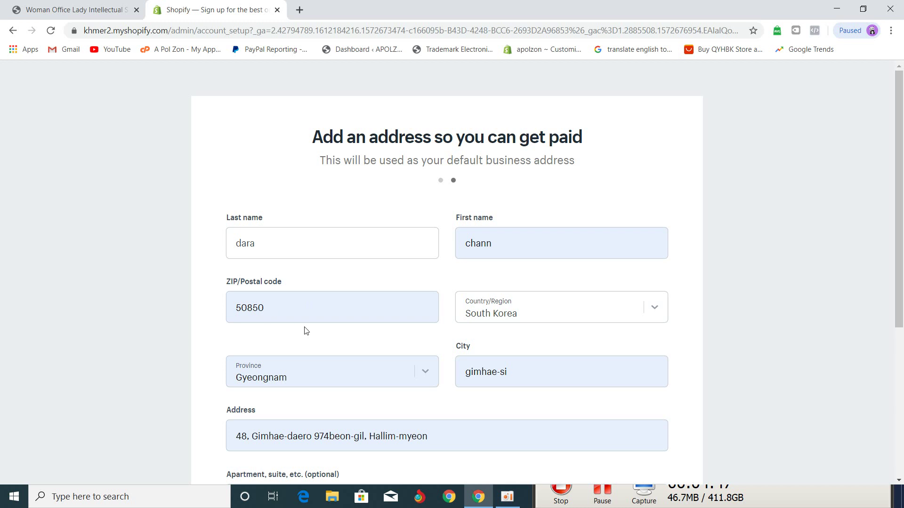
Review the remaining address fields, leave the optional ones empty, and submit the form to enter the store
scroll(284, 338, down, 1)
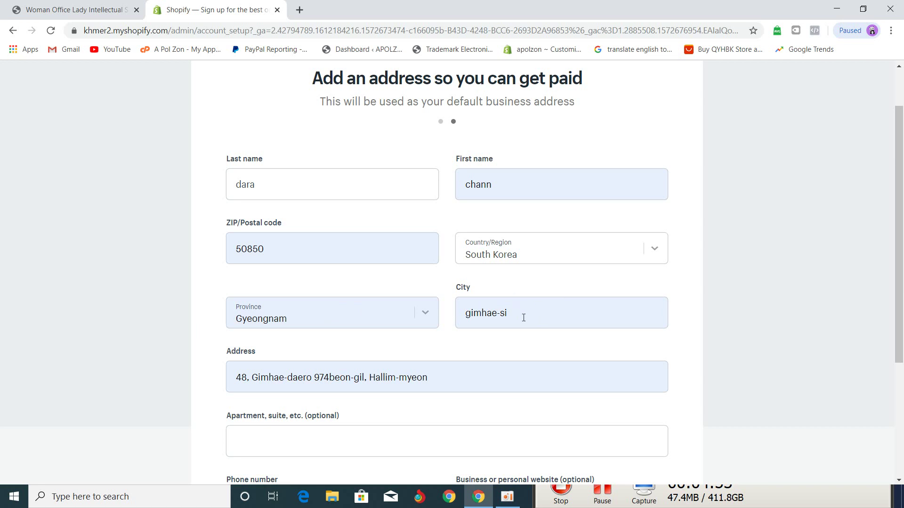
scroll(518, 329, down, 1)
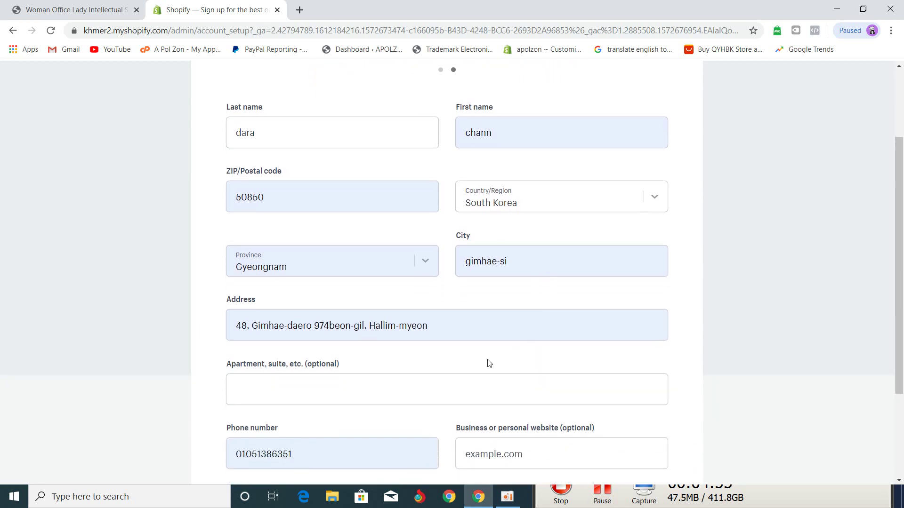
scroll(497, 350, down, 1)
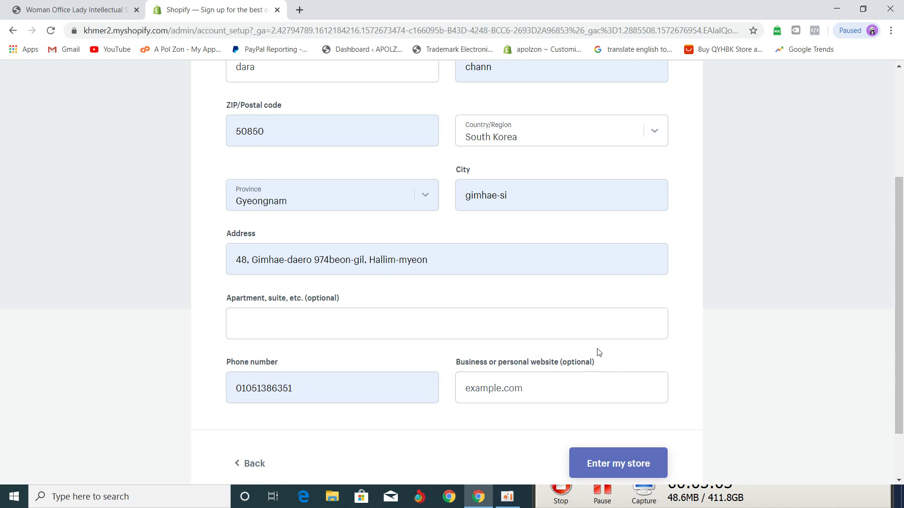
scroll(597, 351, down, 1)
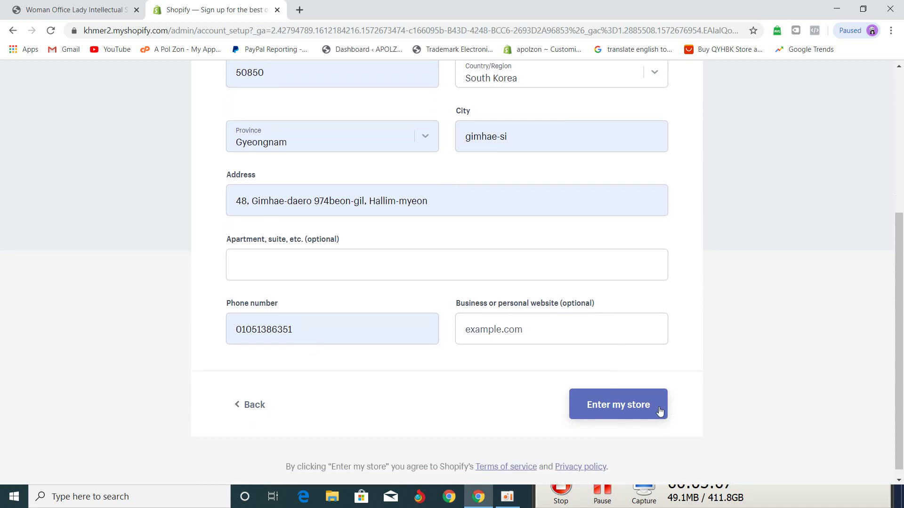
click(629, 406)
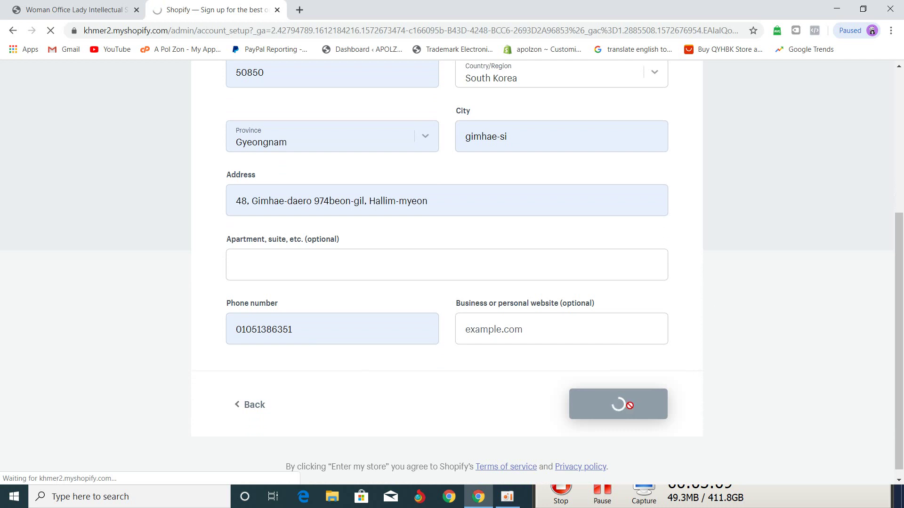